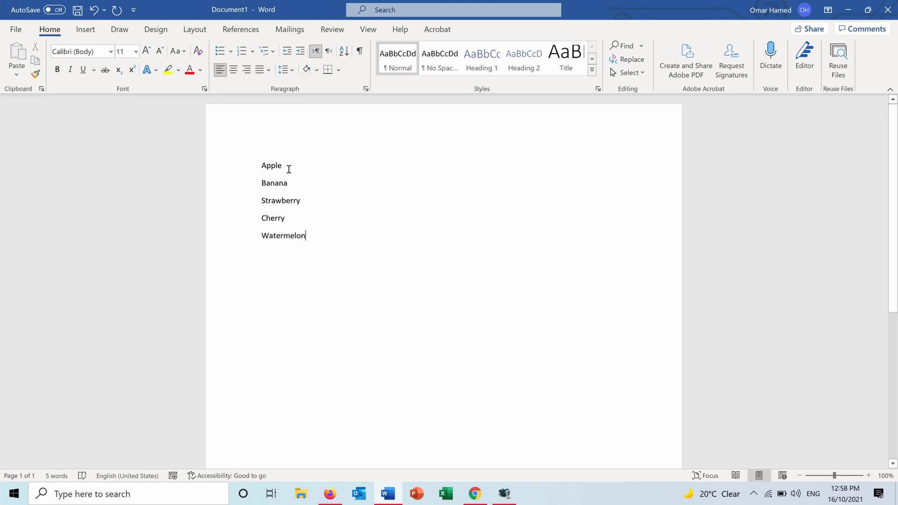
# Paste a copy of 'Cherry' on a new line a few lines below Watermelon
pyautogui.moveTo(287, 167); pyautogui.dragTo(261, 169)
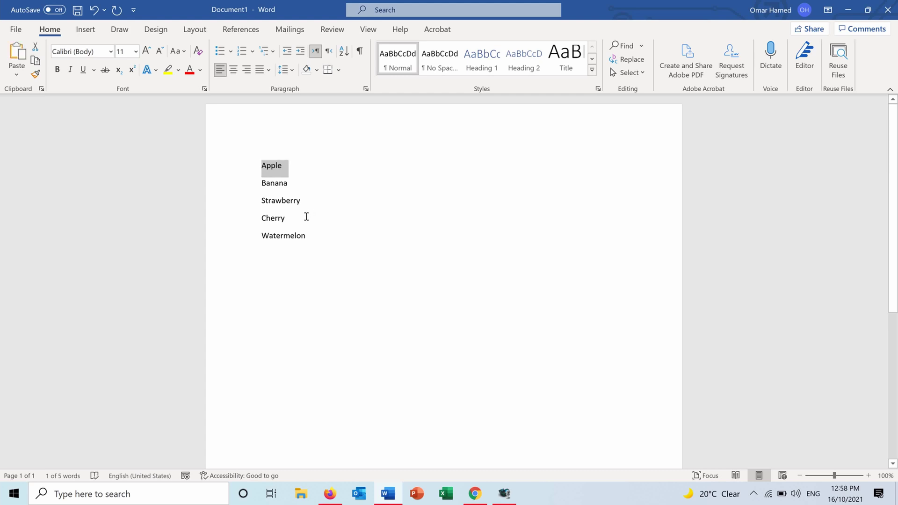
pyautogui.moveTo(287, 218); pyautogui.dragTo(262, 218)
pyautogui.hotkey('ctrl', 'c')
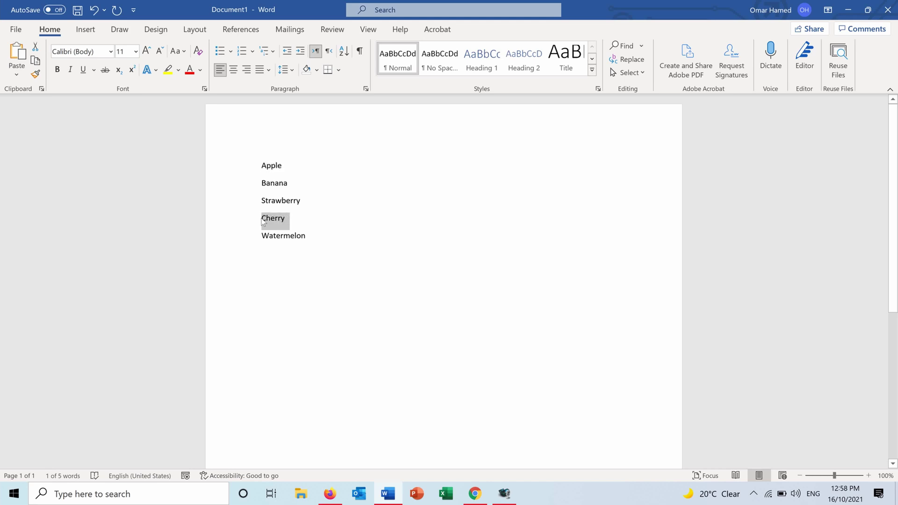
pyautogui.click(277, 266)
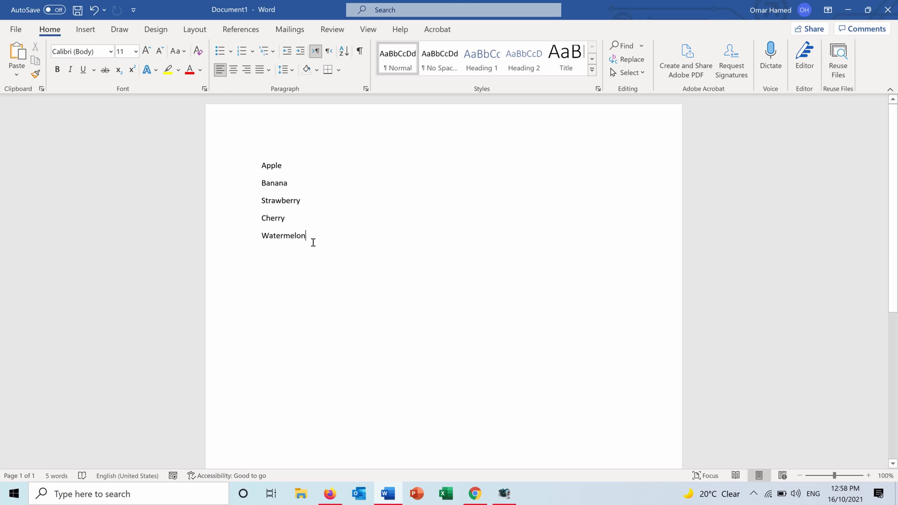
pyautogui.press('Return')
pyautogui.press('Return')
pyautogui.press('Return')
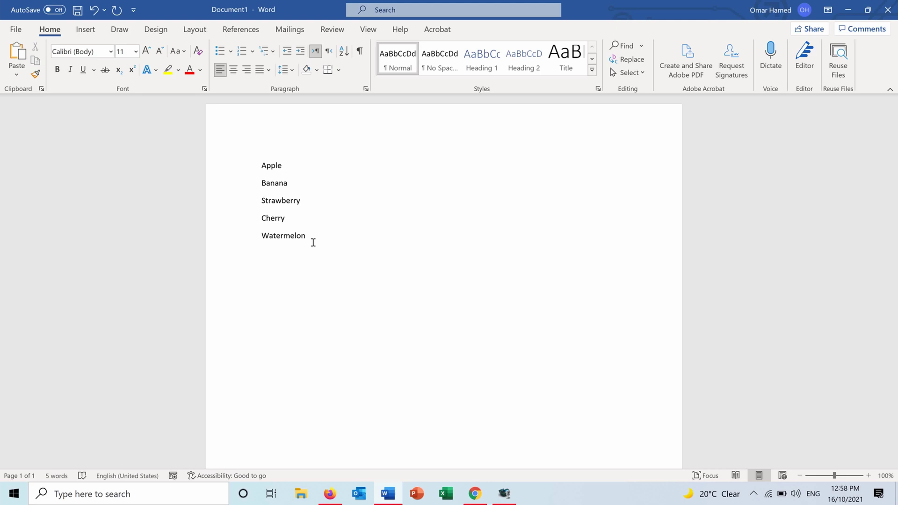
pyautogui.hotkey('ctrl', 'v')
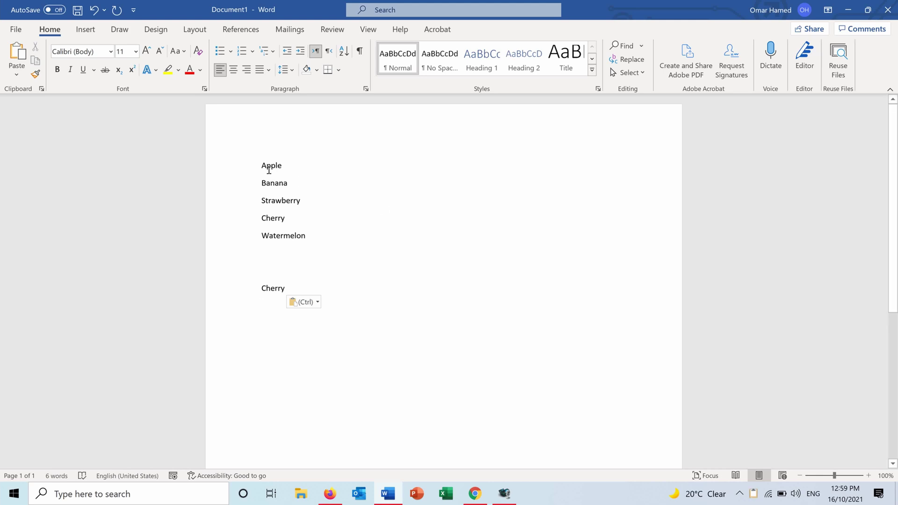
# Copy Apple, Strawberry and Cherry to the clipboard one after another
pyautogui.moveTo(284, 166); pyautogui.dragTo(261, 165)
pyautogui.hotkey('ctrl', 'c')
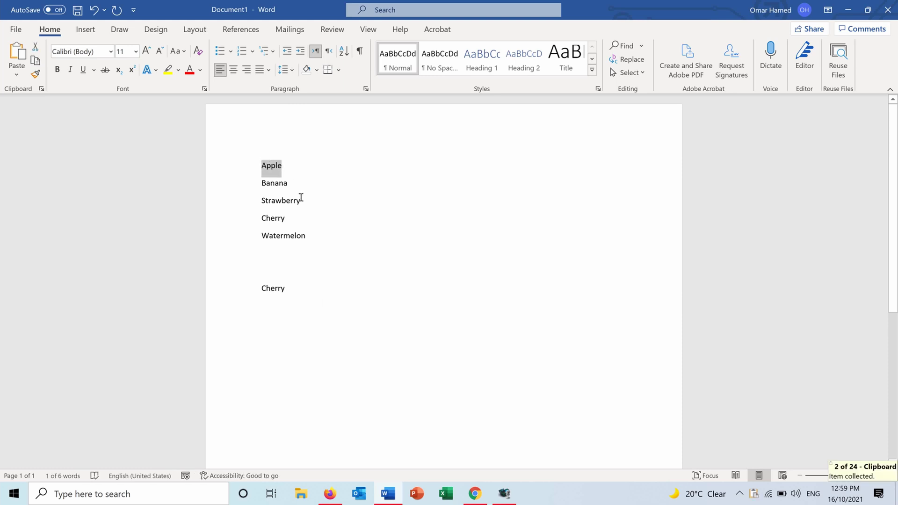
pyautogui.moveTo(302, 200); pyautogui.dragTo(263, 203)
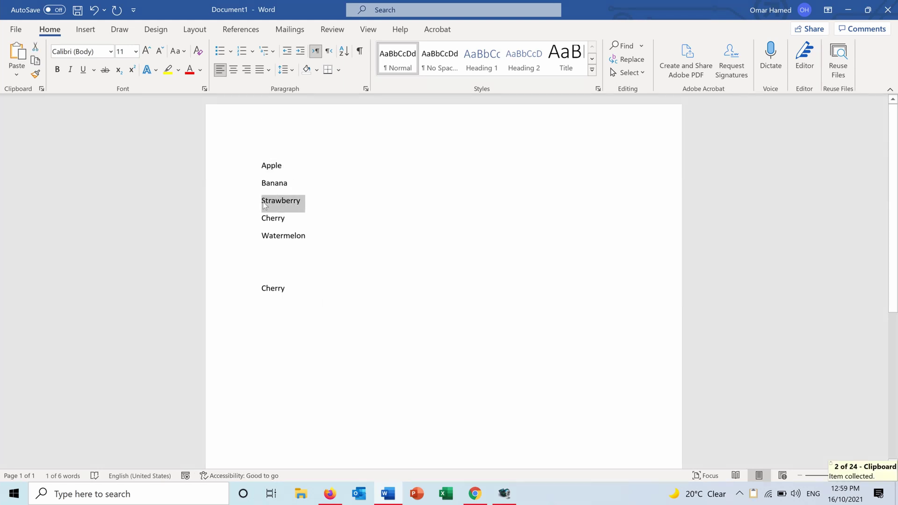
pyautogui.hotkey('ctrl', 'c')
pyautogui.moveTo(286, 219)
pyautogui.mouseDown()
pyautogui.moveTo(261, 221)
pyautogui.moveTo(263, 239)
pyautogui.mouseUp()
pyautogui.hotkey('ctrl', 'c')
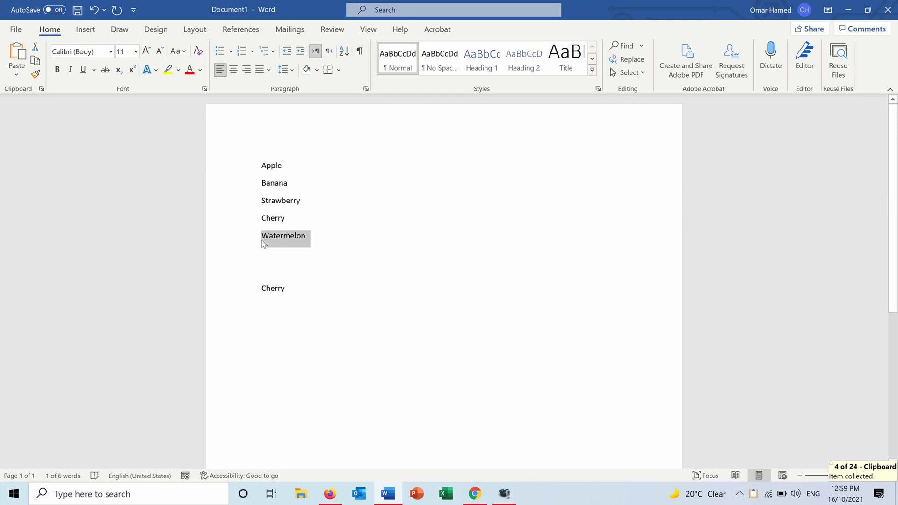
# Move to a fresh line below the pasted Cherry and show the Clipboard pane
pyautogui.click(289, 291)
pyautogui.press('Return')
pyautogui.press('Return')
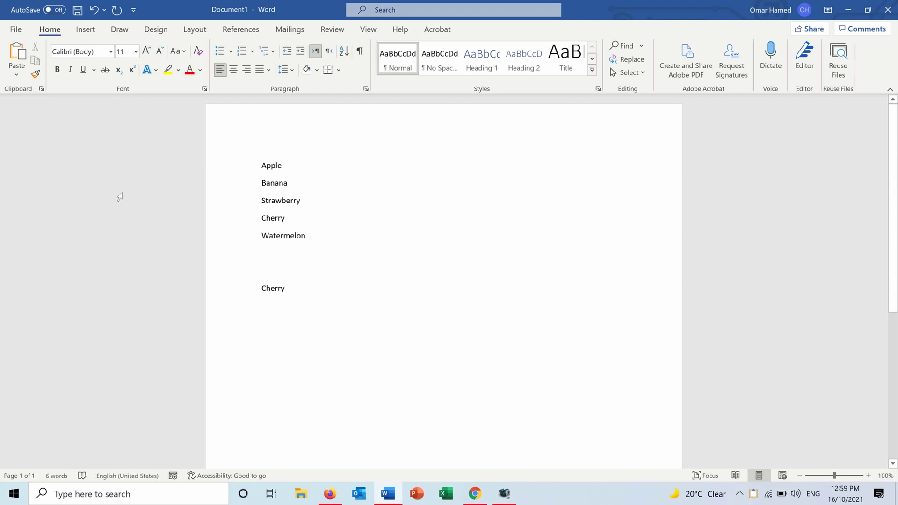
pyautogui.click(41, 88)
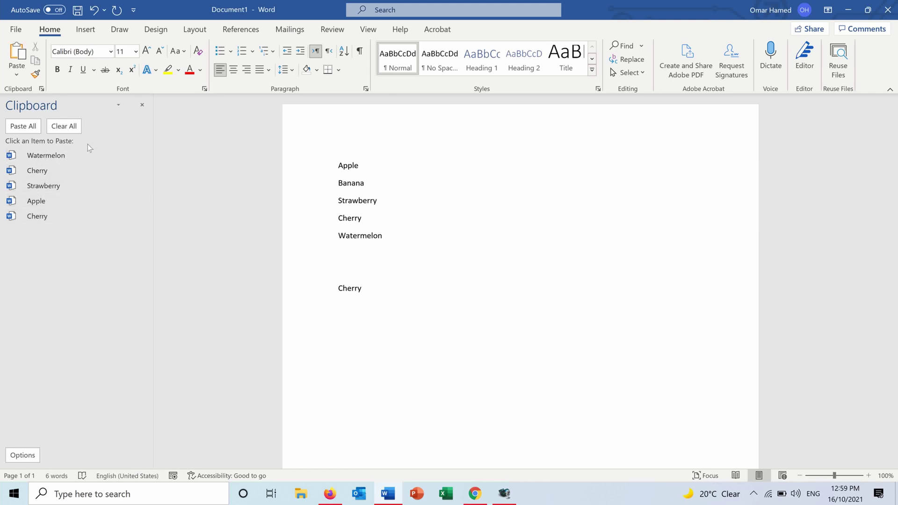
pyautogui.moveTo(77, 217)
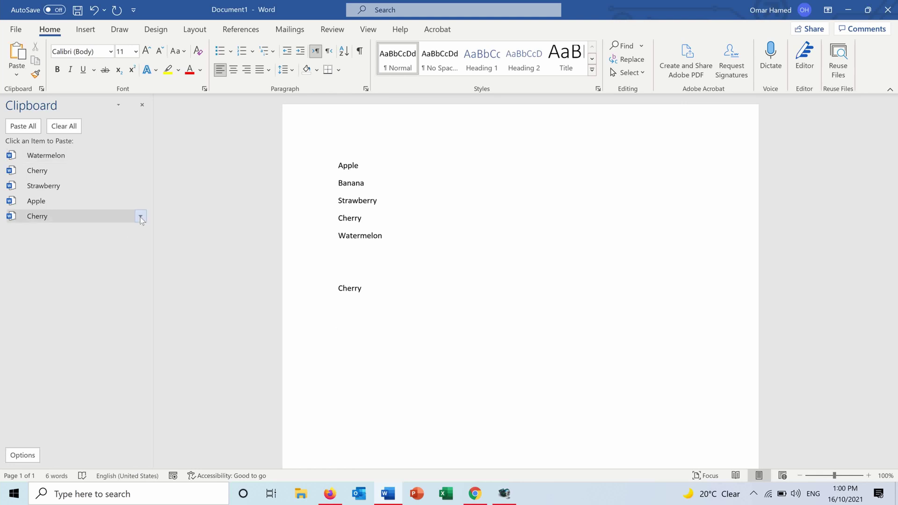
# Delete the bottom Cherry entry, leaving Watermelon, Cherry, Strawberry and Apple in the Clipboard
pyautogui.click(141, 218)
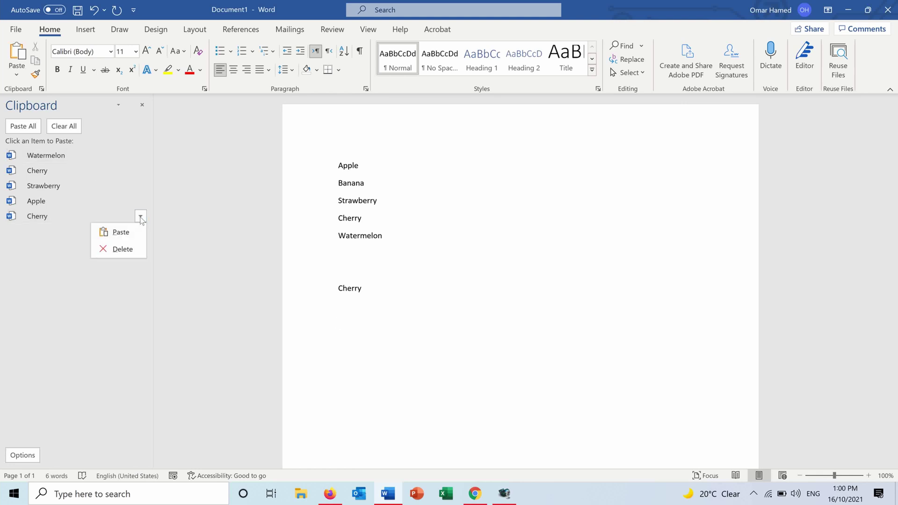
pyautogui.click(123, 249)
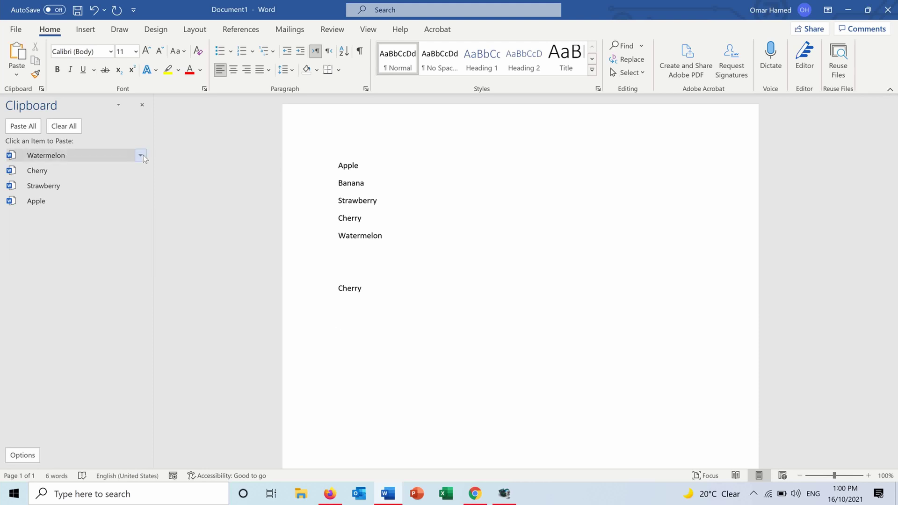
pyautogui.click(142, 155)
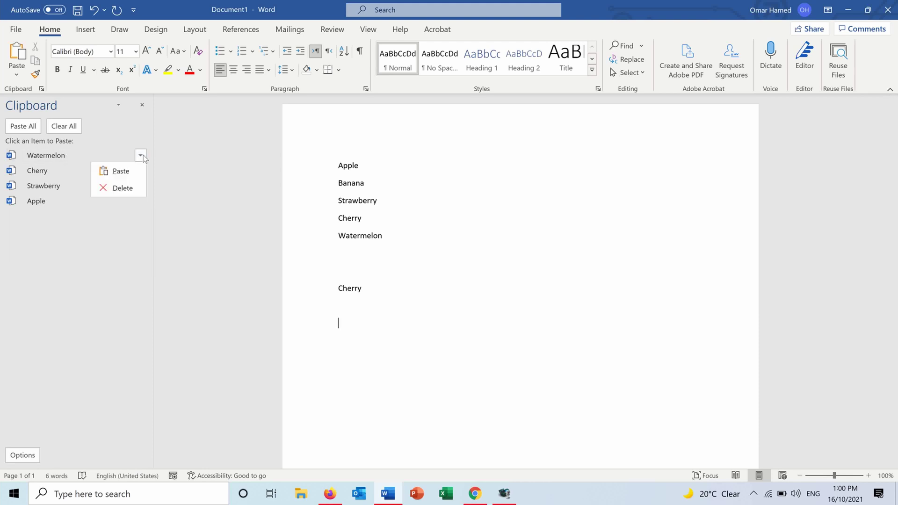
pyautogui.click(88, 251)
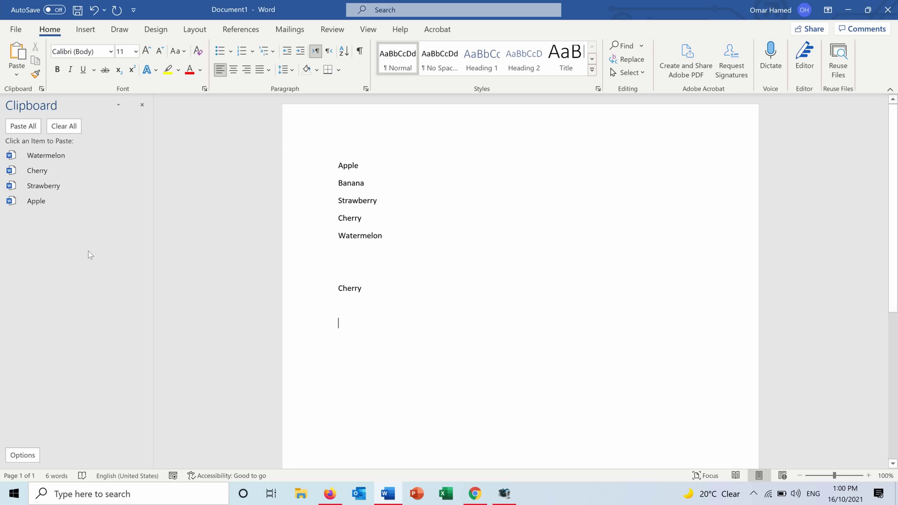
# Paste Apple, Strawberry, Cherry and Watermelon below Cherry, then clear all clipboard items
pyautogui.click(22, 126)
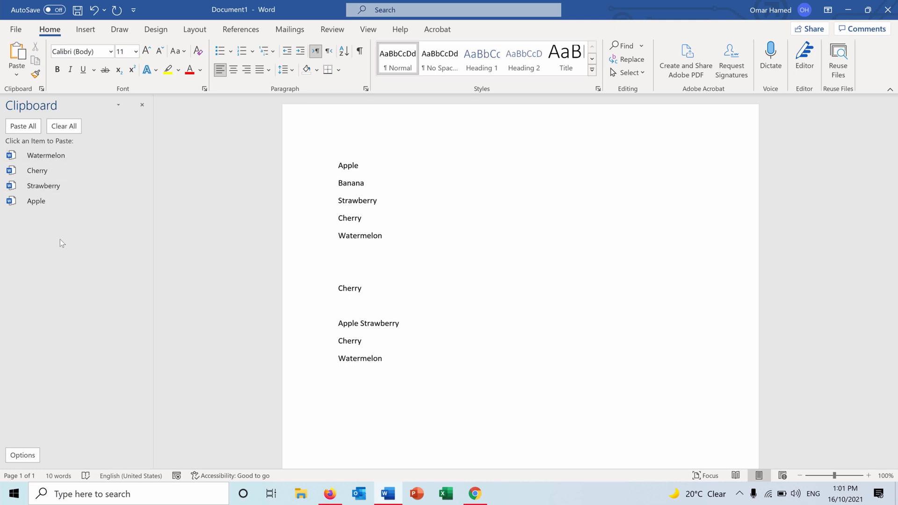
pyautogui.moveTo(77, 186)
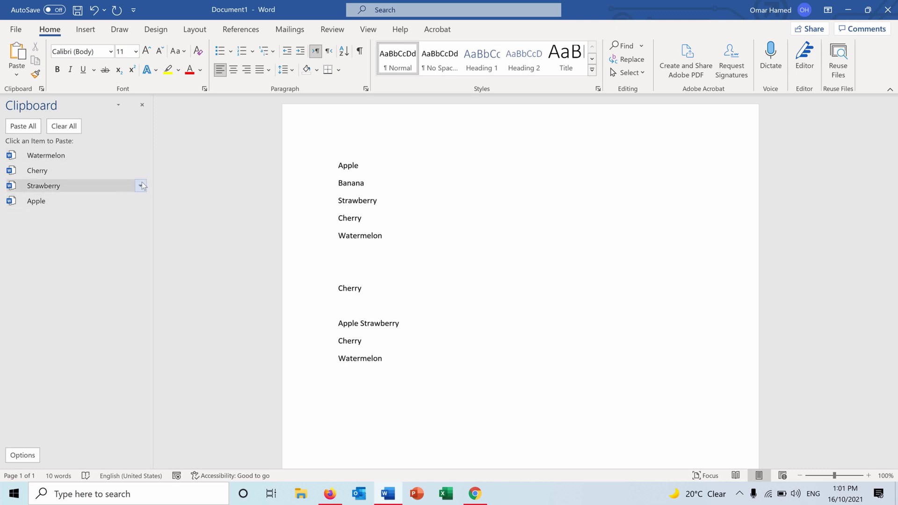
pyautogui.press('Return')
pyautogui.click(140, 187)
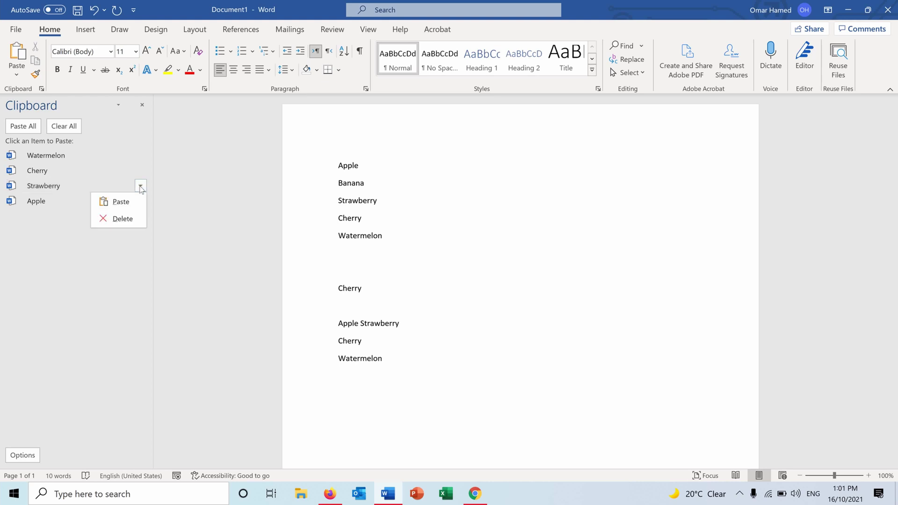
pyautogui.click(2, 261)
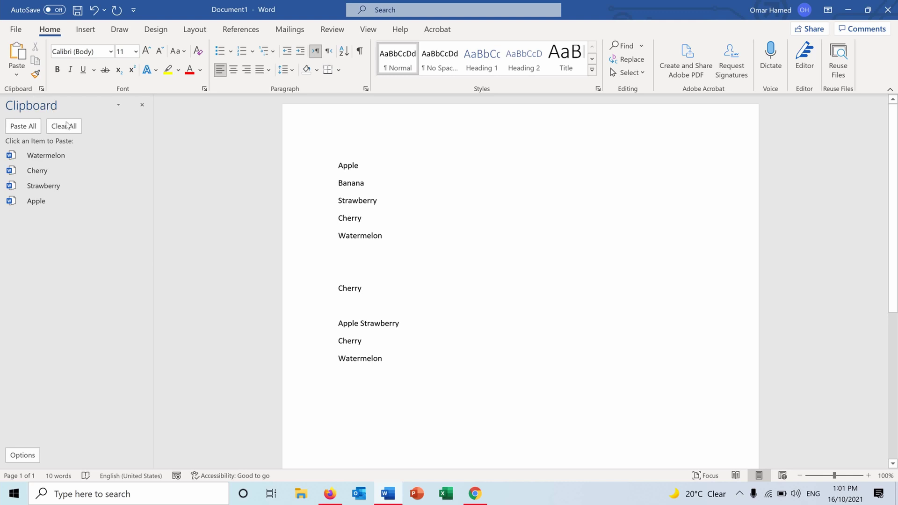
pyautogui.click(62, 128)
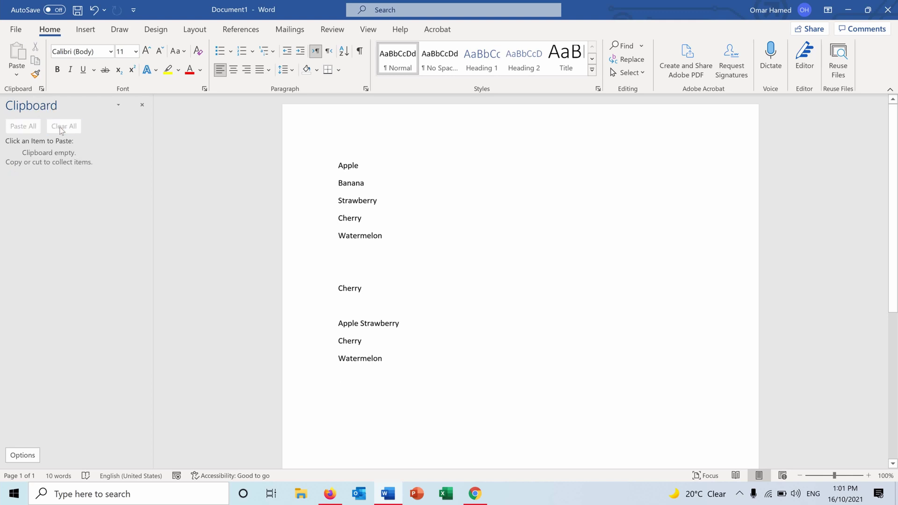